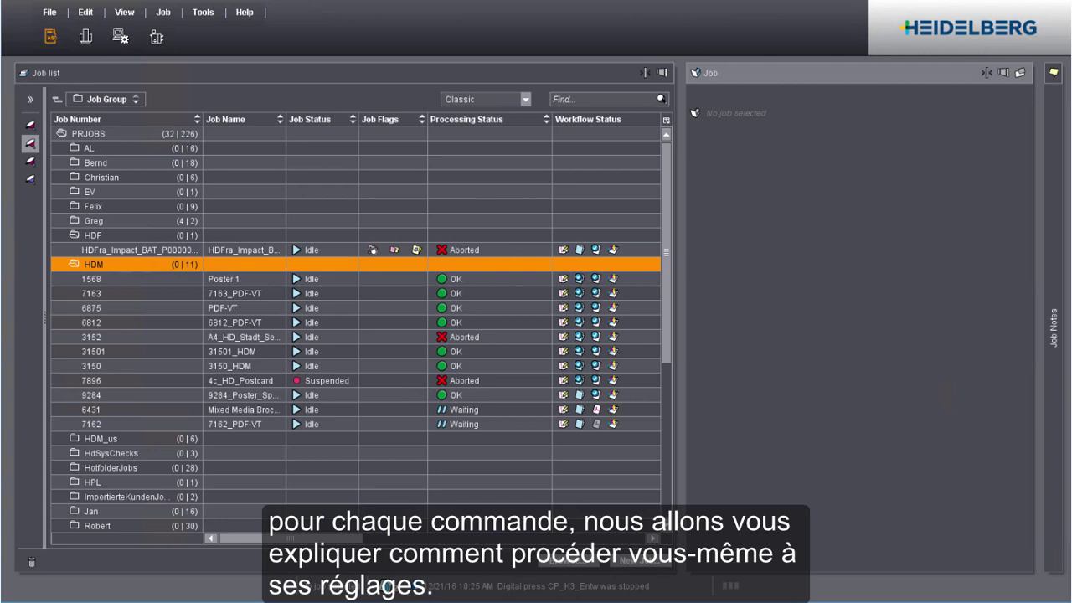
Step: Open Templates under Resources and expand Sequence Templates > Qualify to list its templates
{"action": "left_click", "coordinate": [119, 38]}
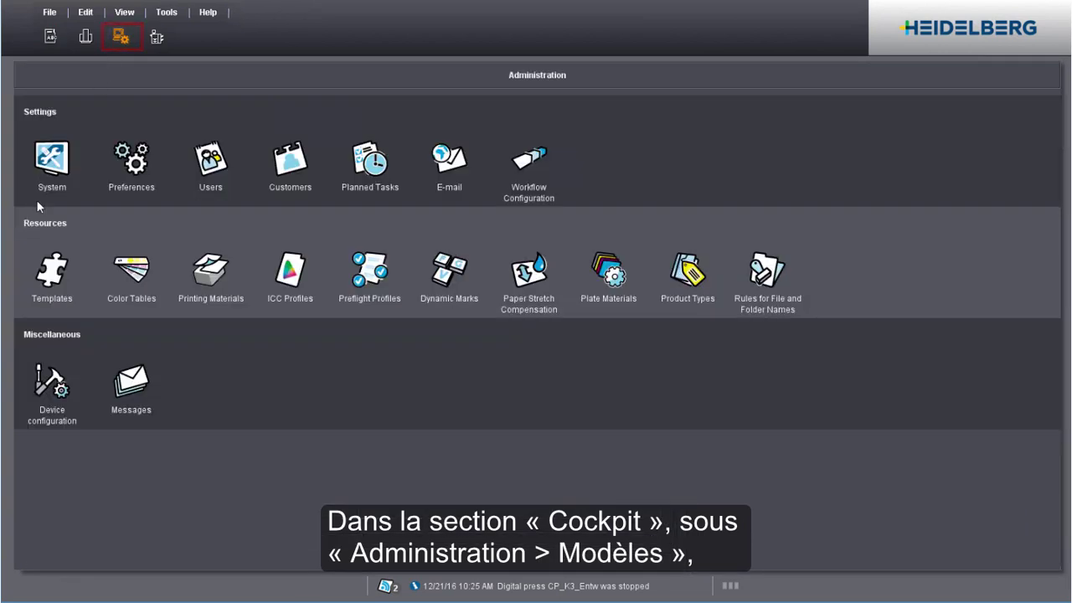
{"action": "left_click", "coordinate": [52, 270]}
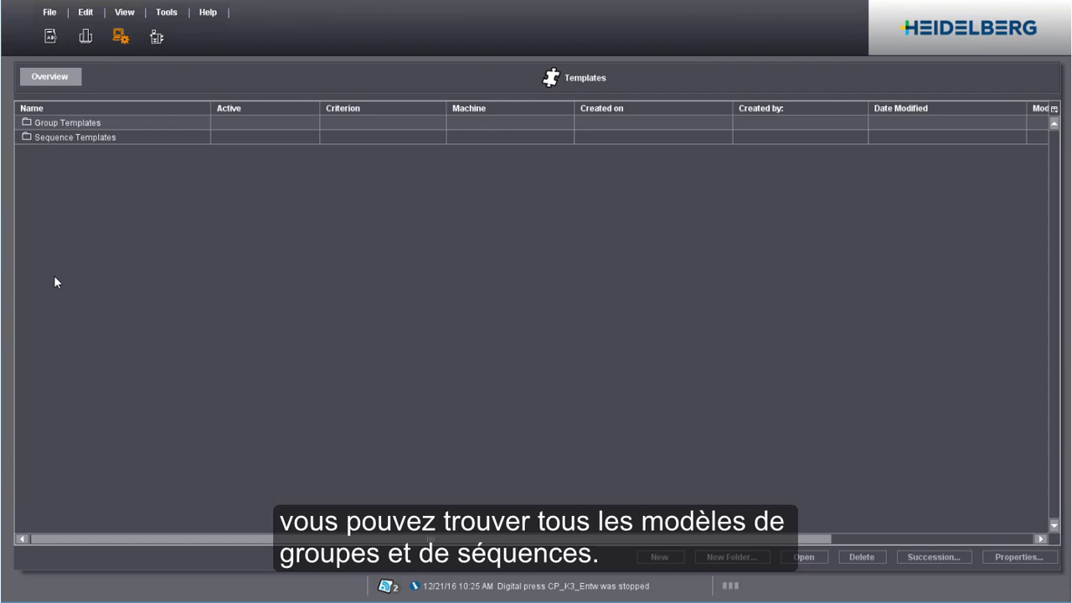
{"action": "double_click", "coordinate": [26, 139]}
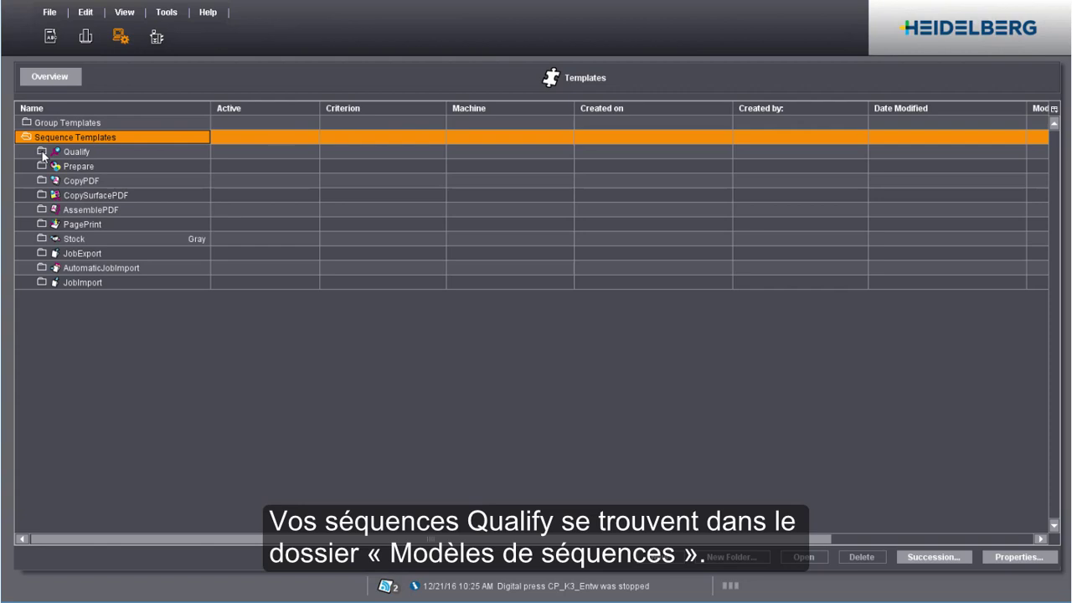
{"action": "double_click", "coordinate": [42, 153]}
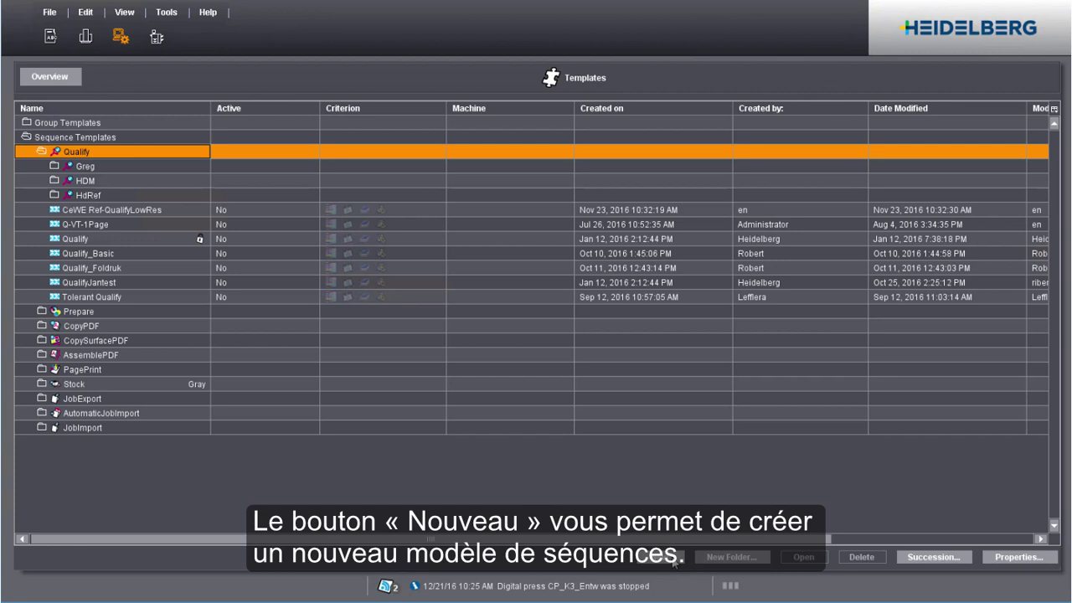
Step: Create a new untitled Qualify sequence template with the Hotfolder step enabled
{"action": "left_click", "coordinate": [672, 561]}
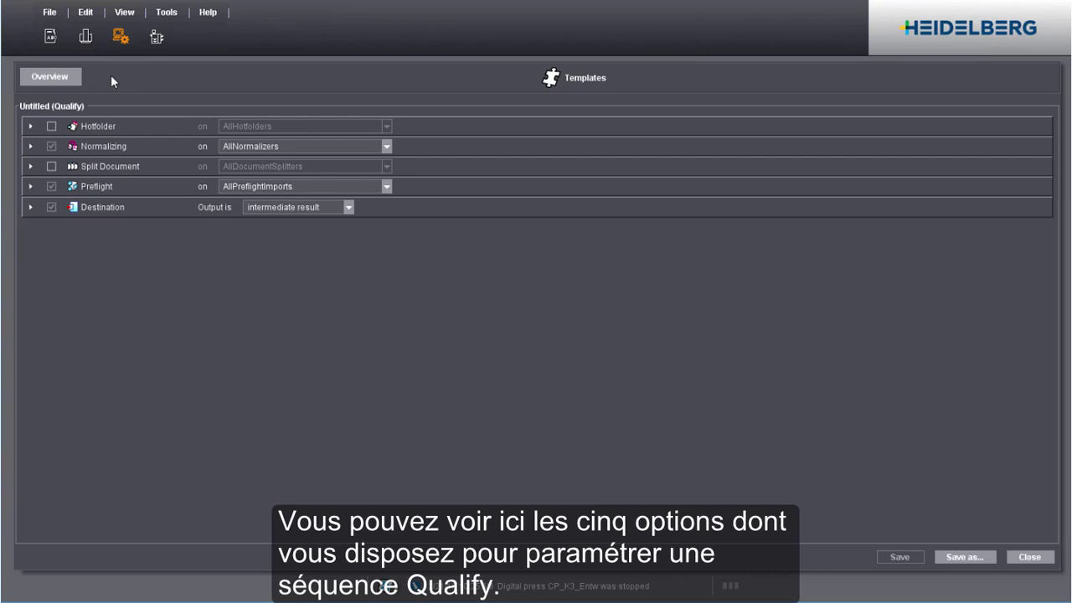
{"action": "left_click", "coordinate": [31, 126]}
{"action": "left_click", "coordinate": [51, 126]}
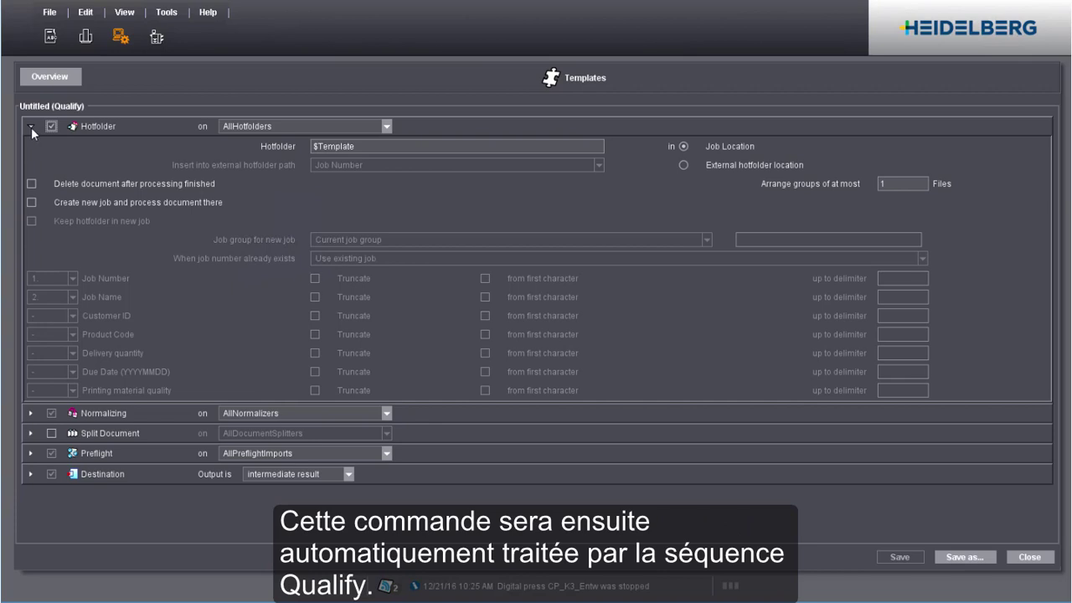
{"action": "left_click", "coordinate": [30, 126]}
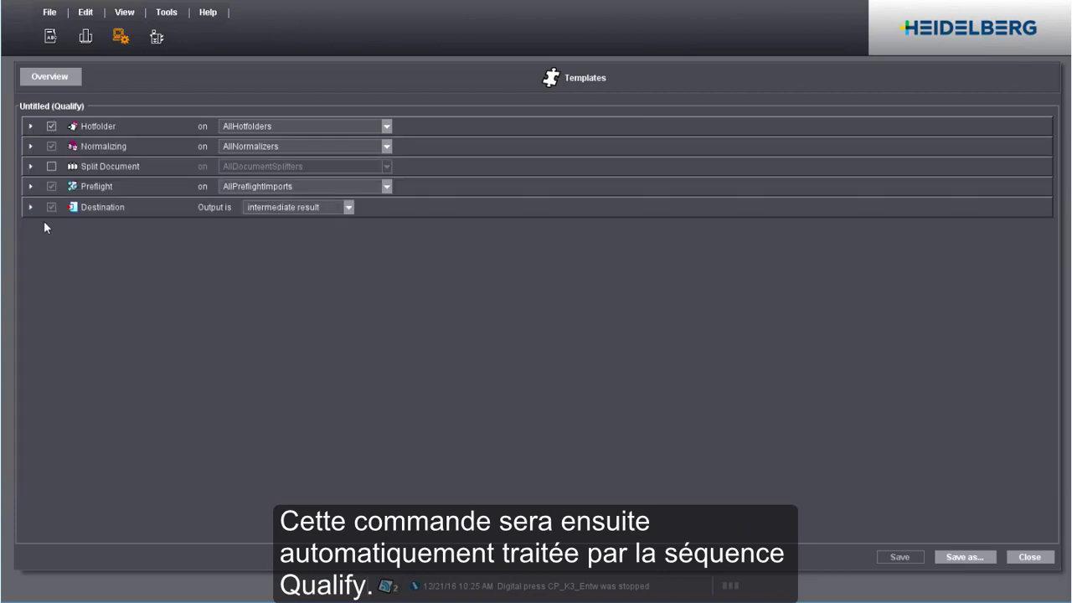
Step: Review the Normalizing settings and turn the Hotfolder step off
{"action": "left_click", "coordinate": [31, 146]}
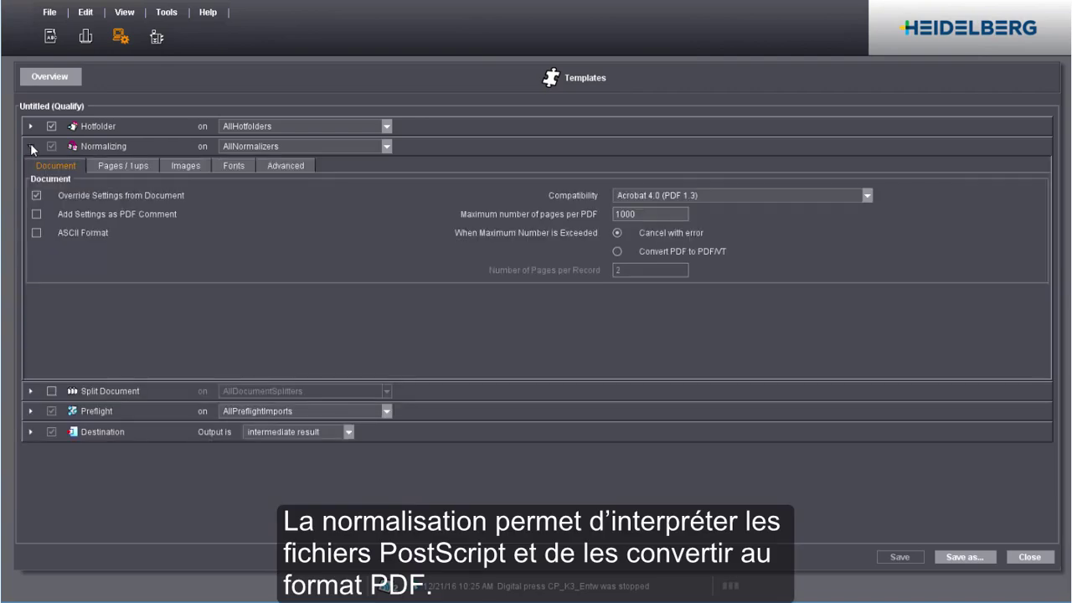
{"action": "left_click", "coordinate": [51, 126]}
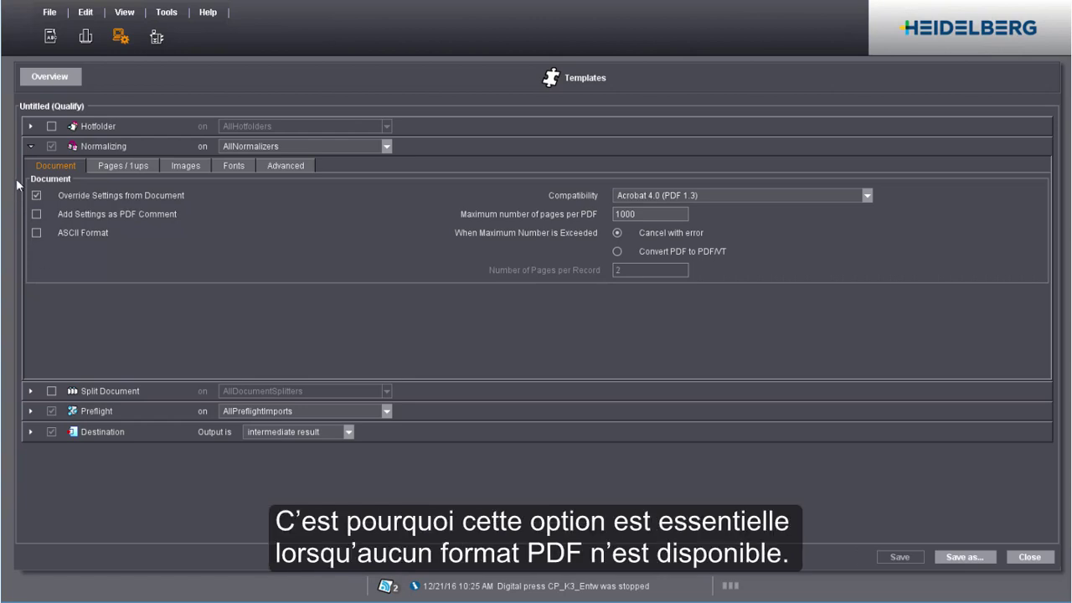
{"action": "left_click", "coordinate": [31, 146]}
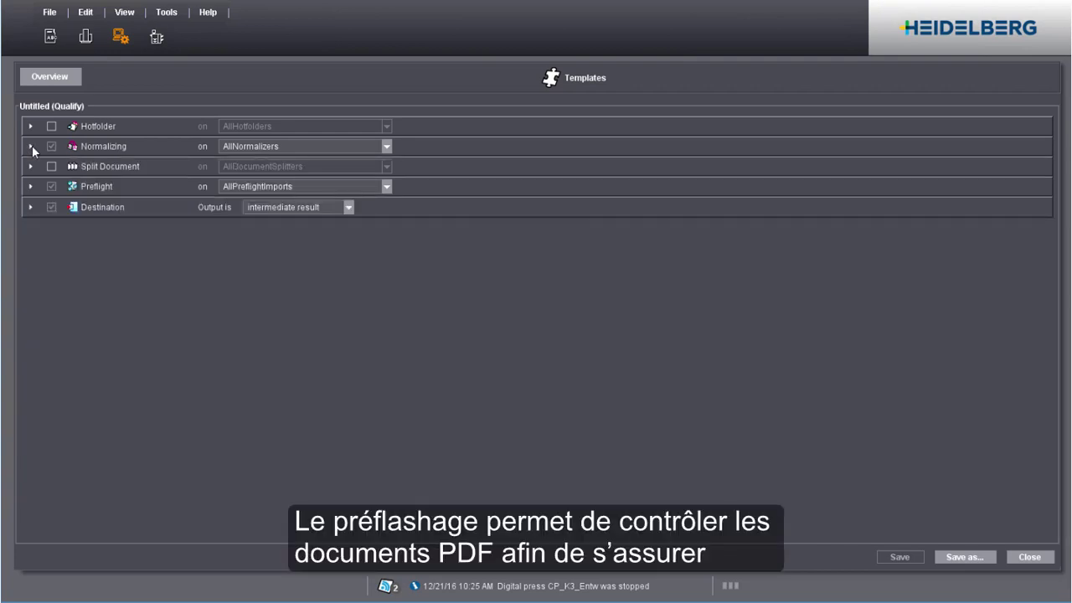
Step: Set the preflight Document check 'Modification of document is not allowed' to Warning
{"action": "left_click", "coordinate": [30, 185]}
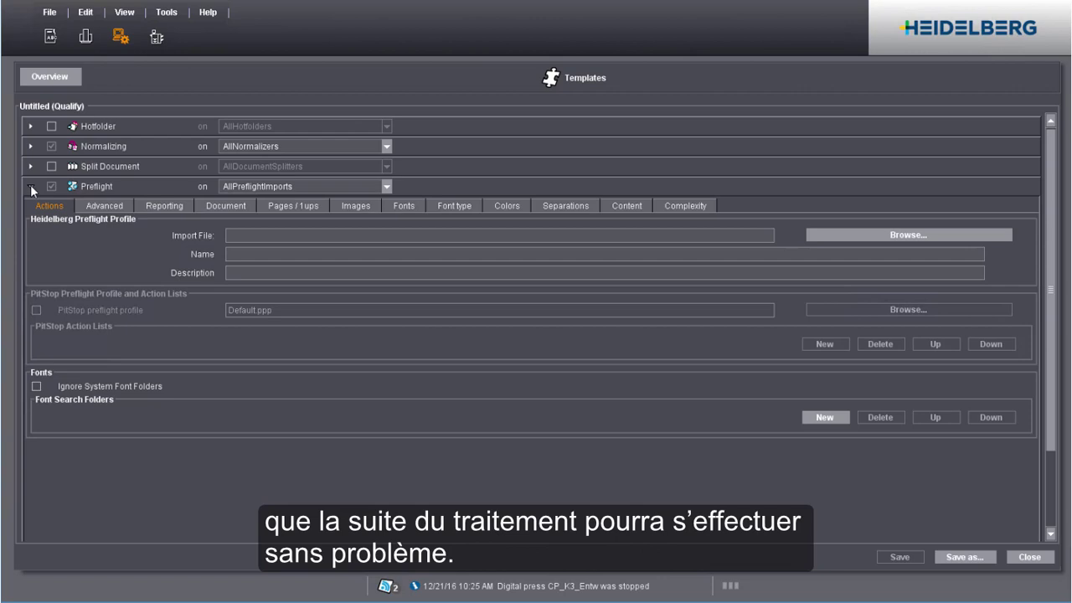
{"action": "left_click", "coordinate": [224, 206]}
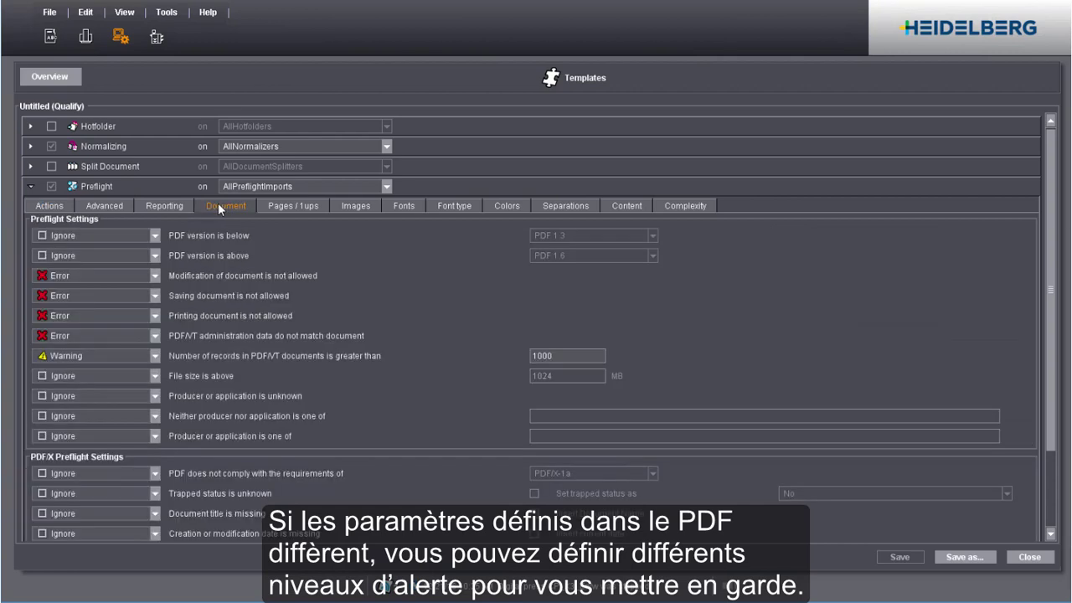
{"action": "left_click", "coordinate": [154, 276]}
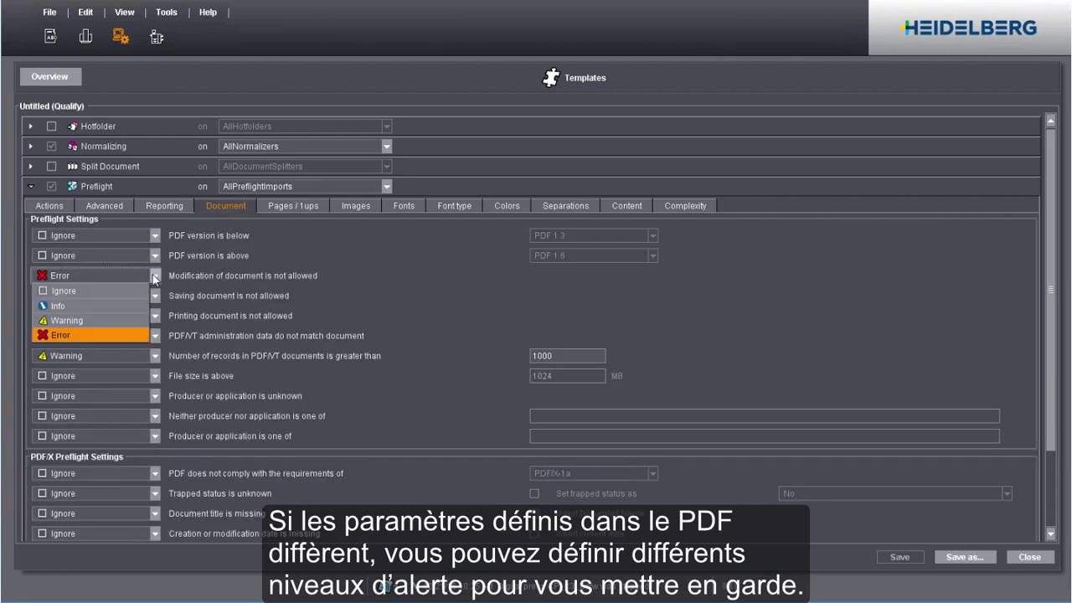
{"action": "left_click", "coordinate": [106, 318]}
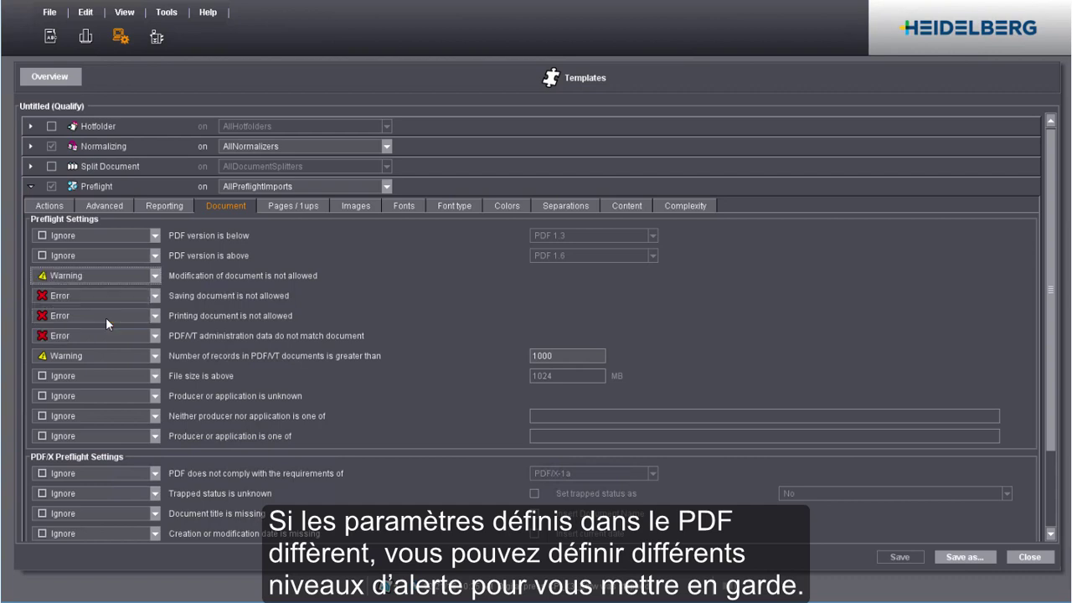
Step: Set the preflight Images check for color images above 500 dpi to Info
{"action": "left_click", "coordinate": [356, 206]}
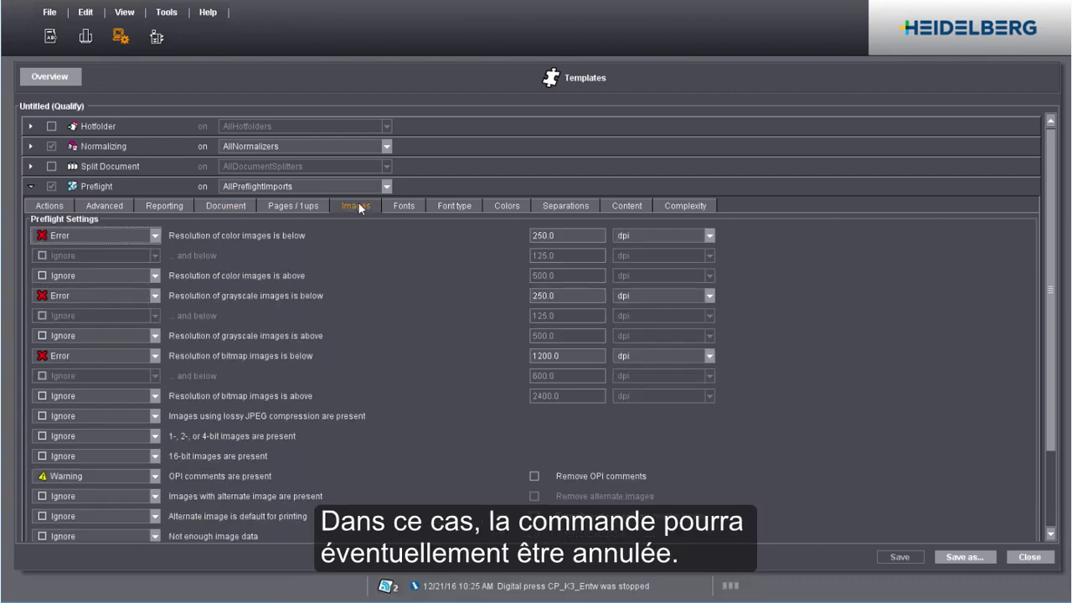
{"action": "left_click", "coordinate": [155, 275]}
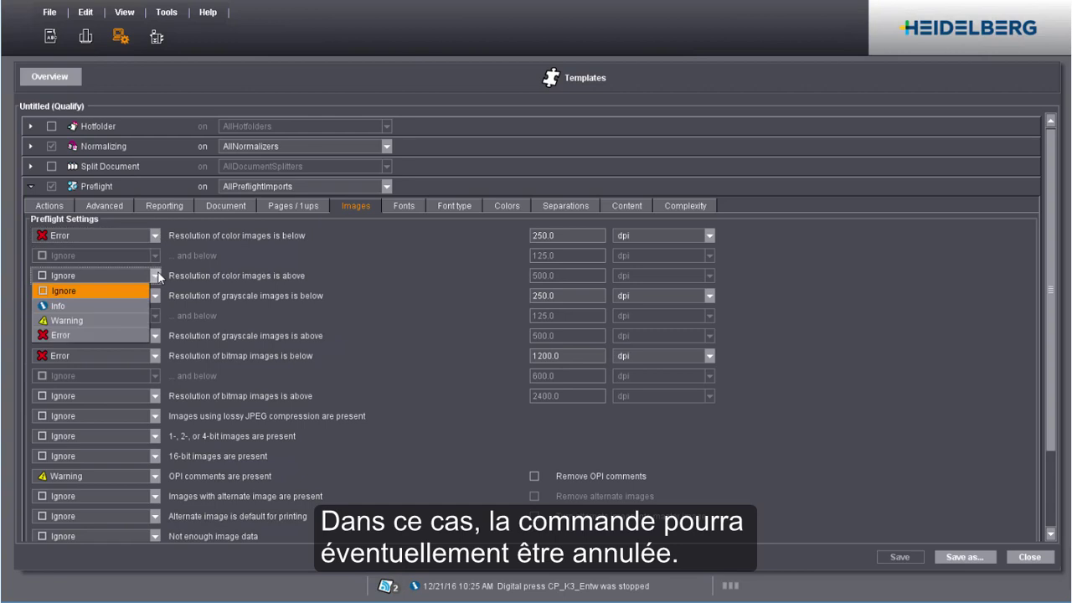
{"action": "left_click", "coordinate": [94, 307]}
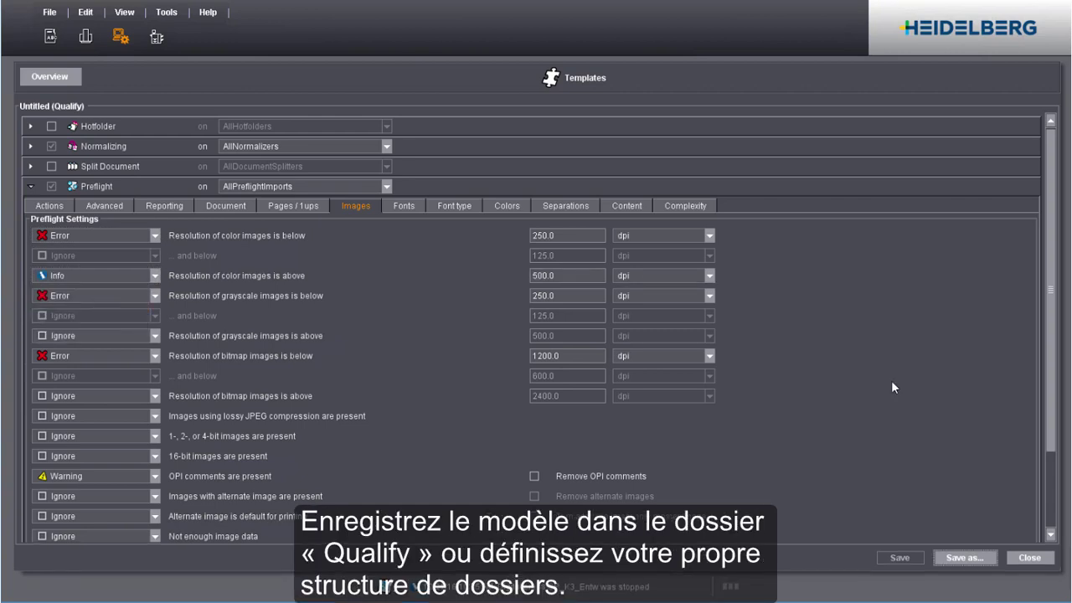
Step: Create a new template folder named DEMO in the Save as dialog
{"action": "left_click", "coordinate": [976, 558]}
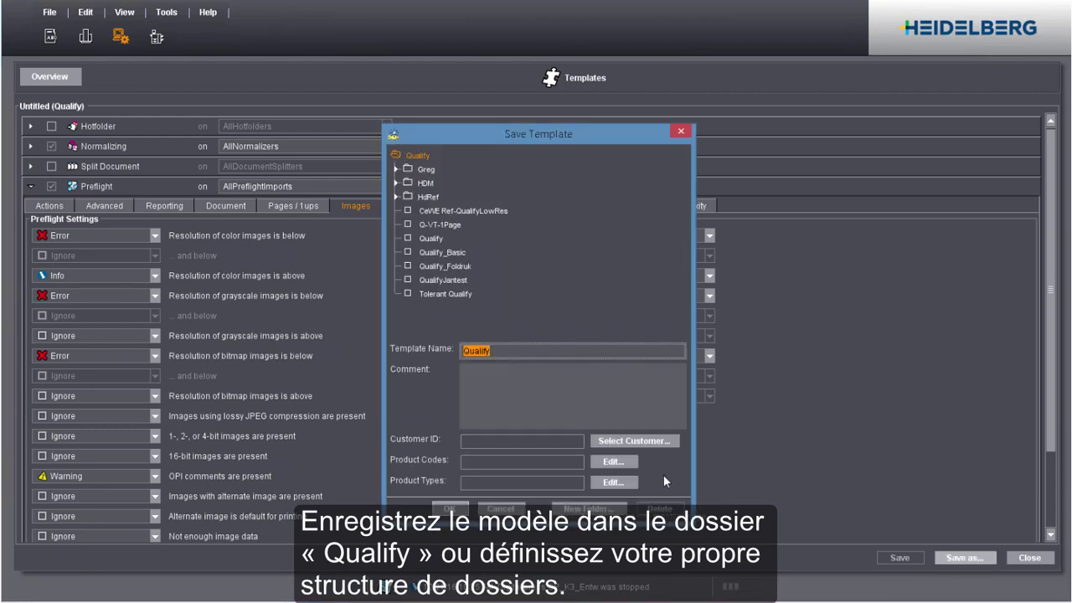
{"action": "left_click", "coordinate": [591, 508]}
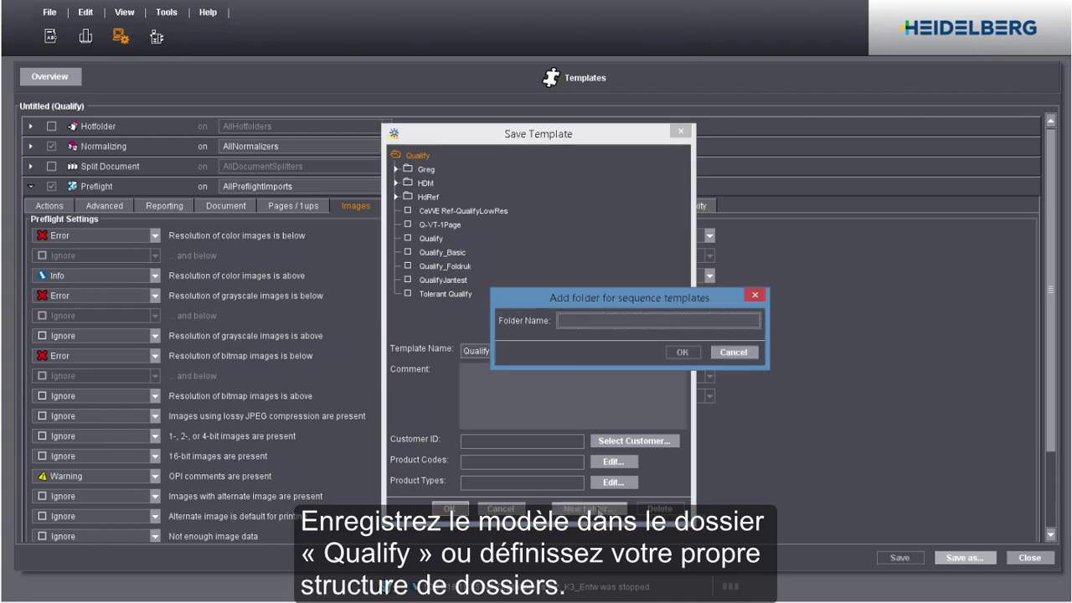
{"action": "type", "text": "DEMO"}
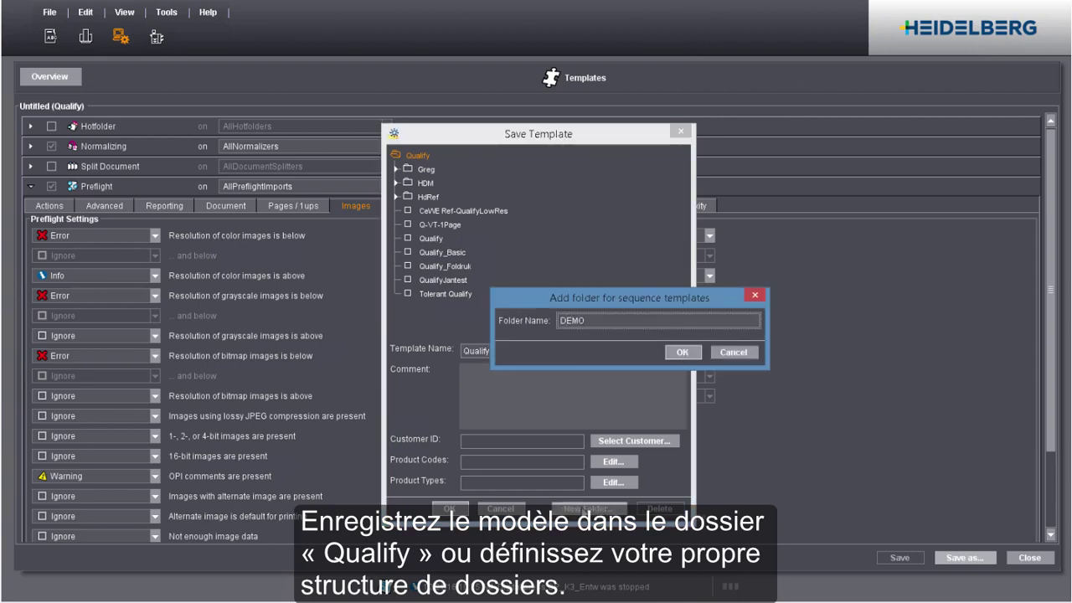
{"action": "left_click", "coordinate": [683, 352]}
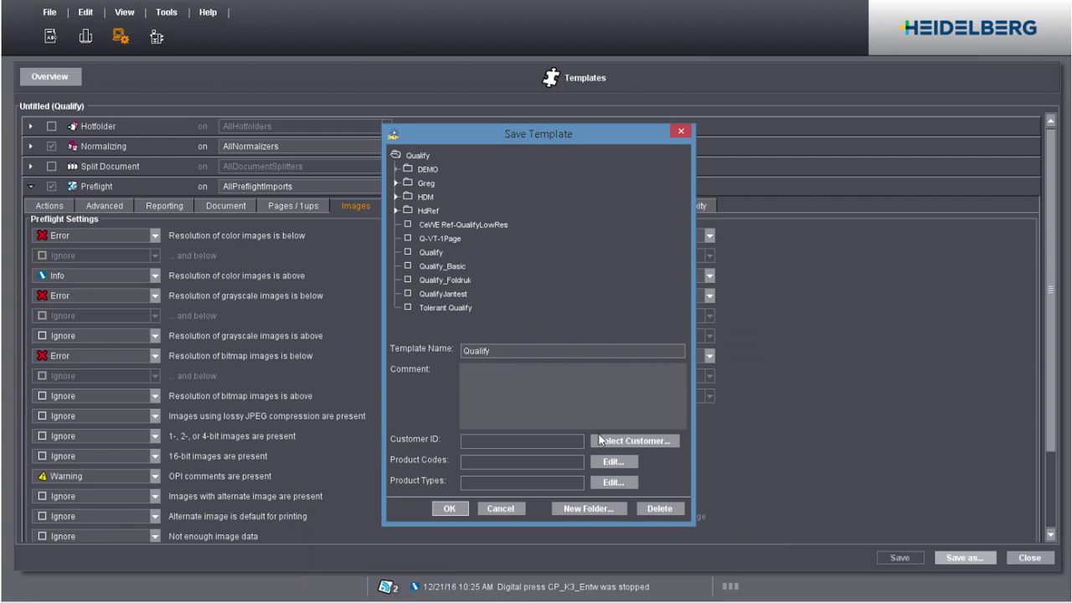
Step: Save the template in the DEMO folder as DEMO_Qualify
{"action": "double_click", "coordinate": [464, 352]}
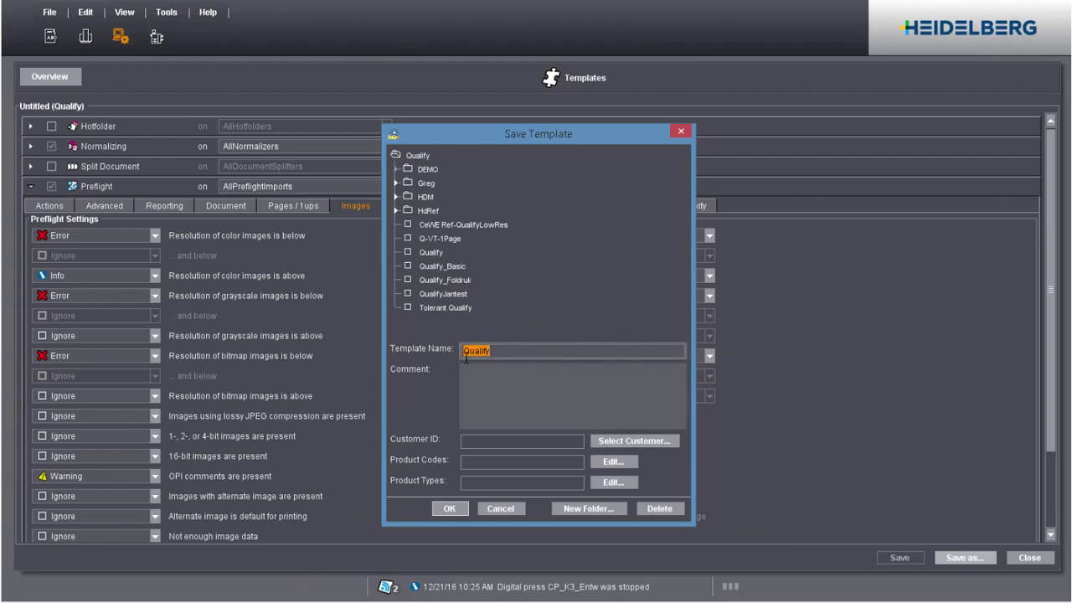
{"action": "left_click", "coordinate": [464, 351]}
{"action": "type", "text": "DEMO"}
{"action": "type", "text": "_"}
{"action": "left_click", "coordinate": [449, 507]}
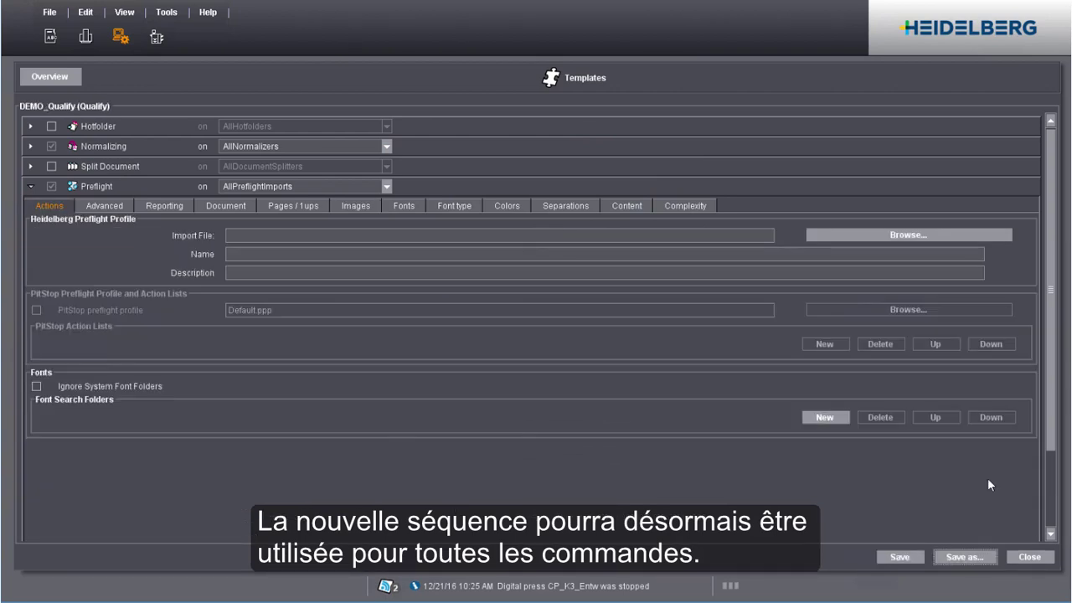
Step: Close the DEMO_Qualify template editor, returning to the Templates list
{"action": "left_click", "coordinate": [1032, 559]}
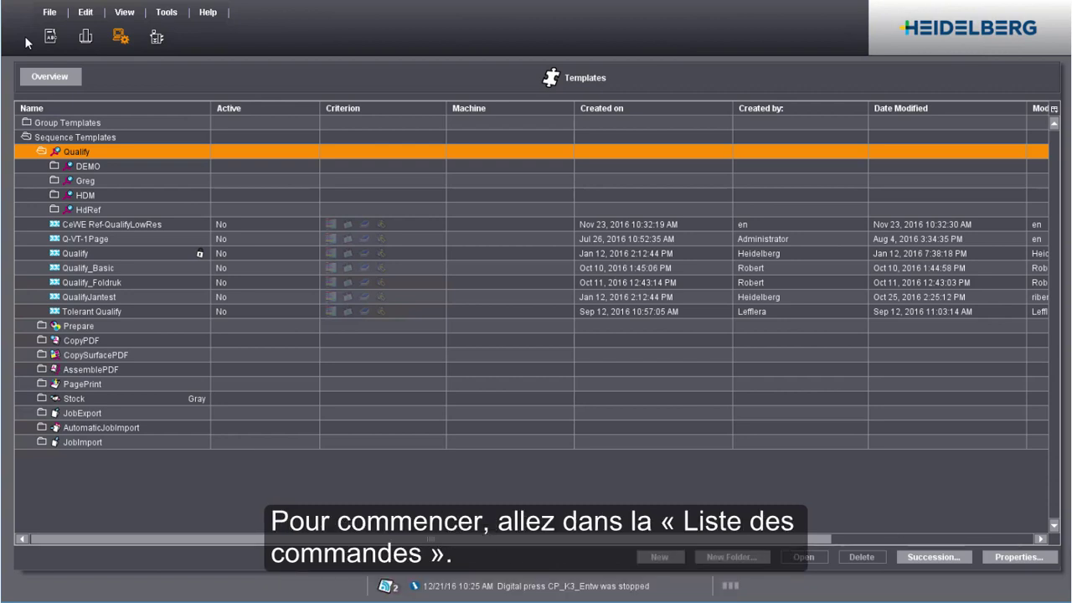
Step: Drag Poster.pdf from the desktop onto the HDM job group in the Job list
{"action": "left_click", "coordinate": [52, 37]}
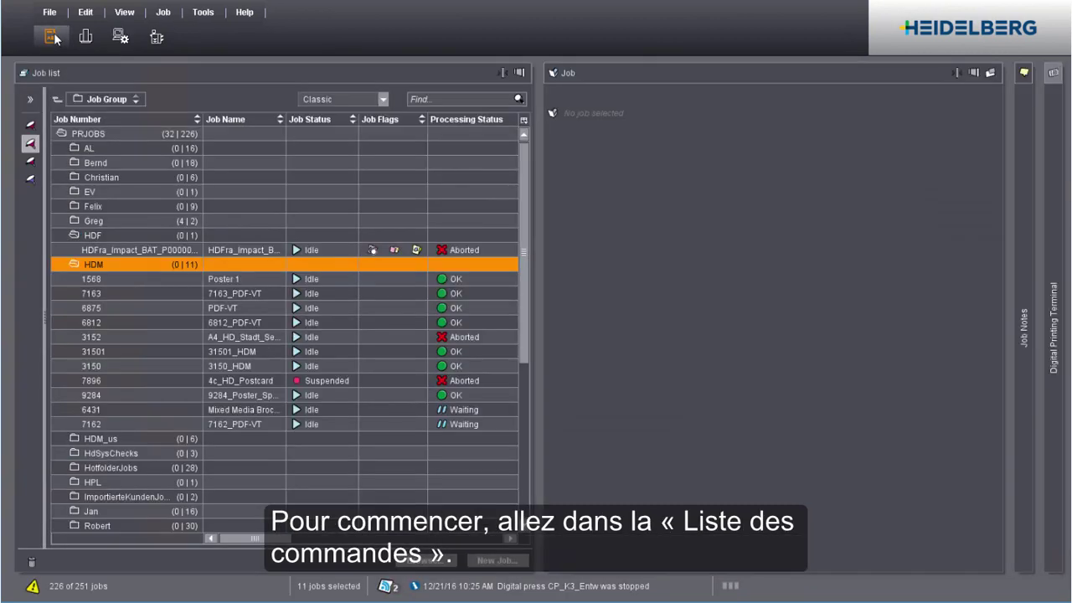
{"action": "left_click", "coordinate": [812, 201]}
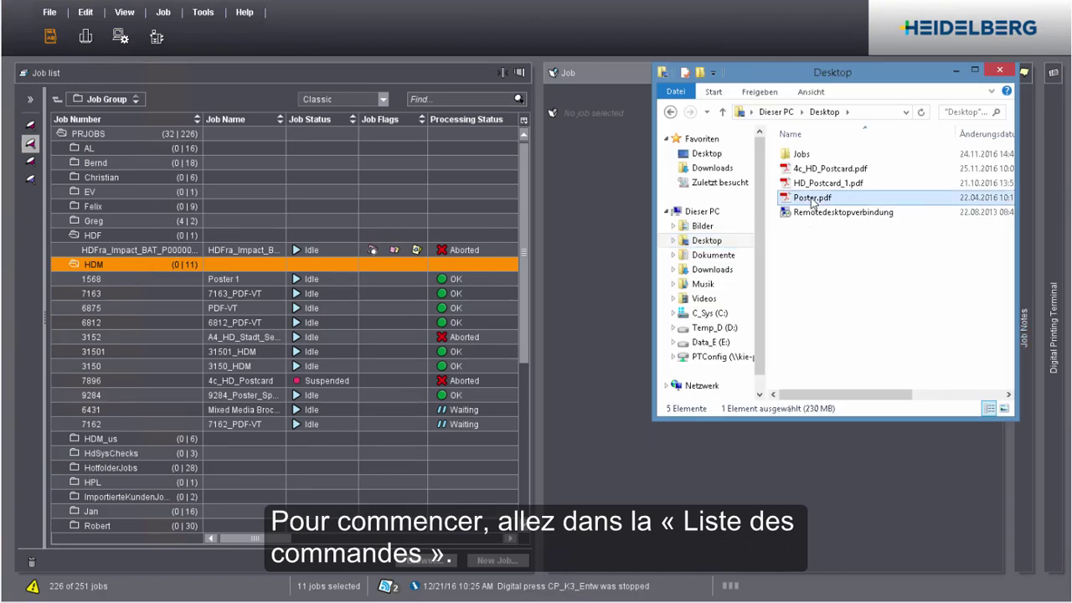
{"action": "left_click_drag", "start_coordinate": [787, 202], "coordinate": [133, 258]}
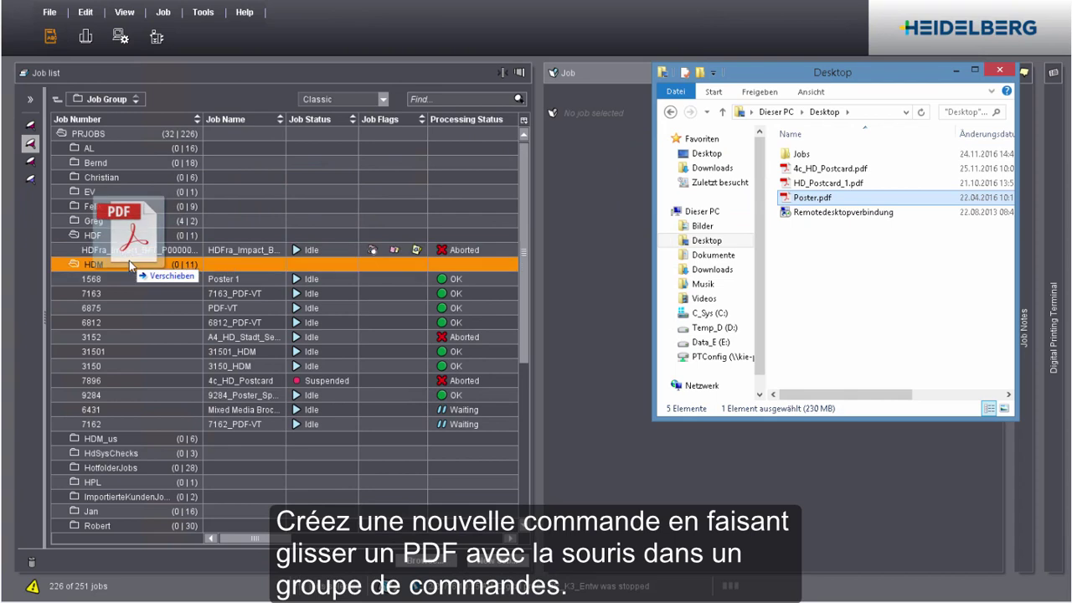
{"action": "left_click_drag", "start_coordinate": [132, 258], "coordinate": [130, 264]}
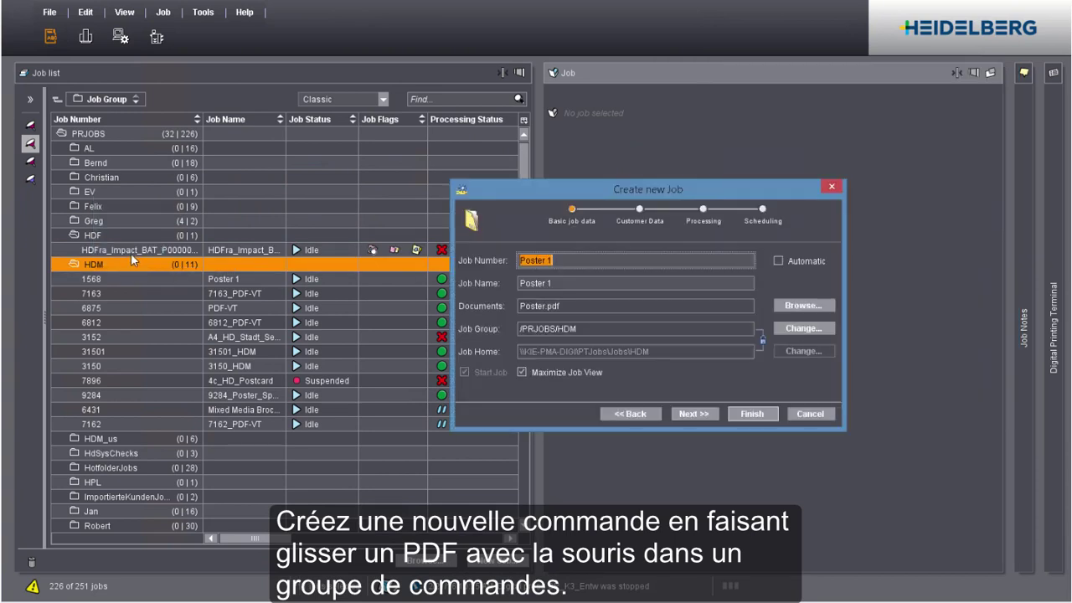
Step: Change the new job's Job Number to 2415
{"action": "left_click", "coordinate": [560, 271]}
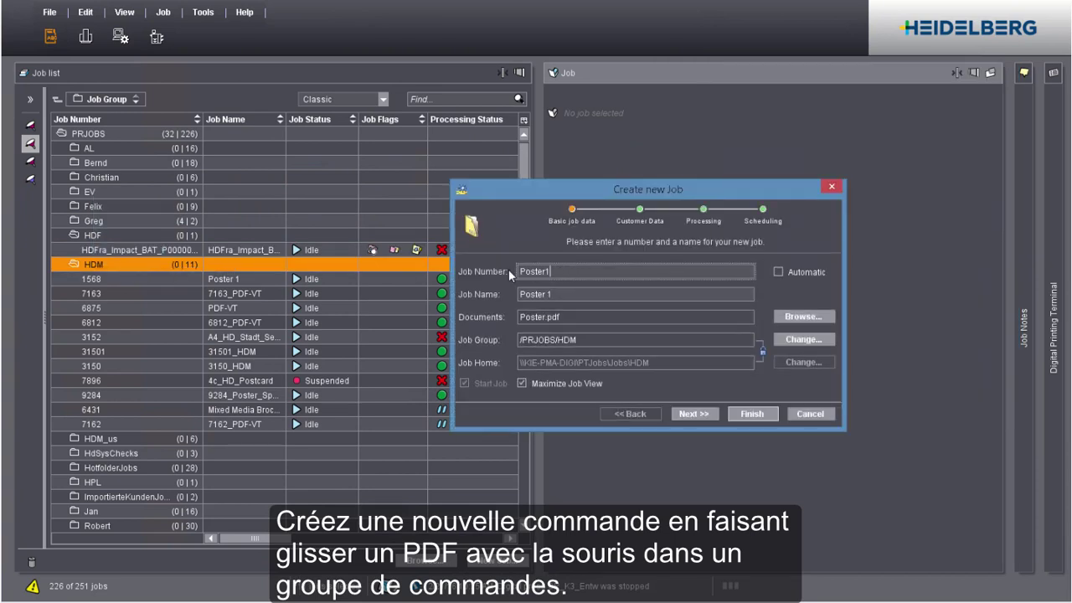
{"action": "left_click_drag", "start_coordinate": [559, 271], "coordinate": [468, 270]}
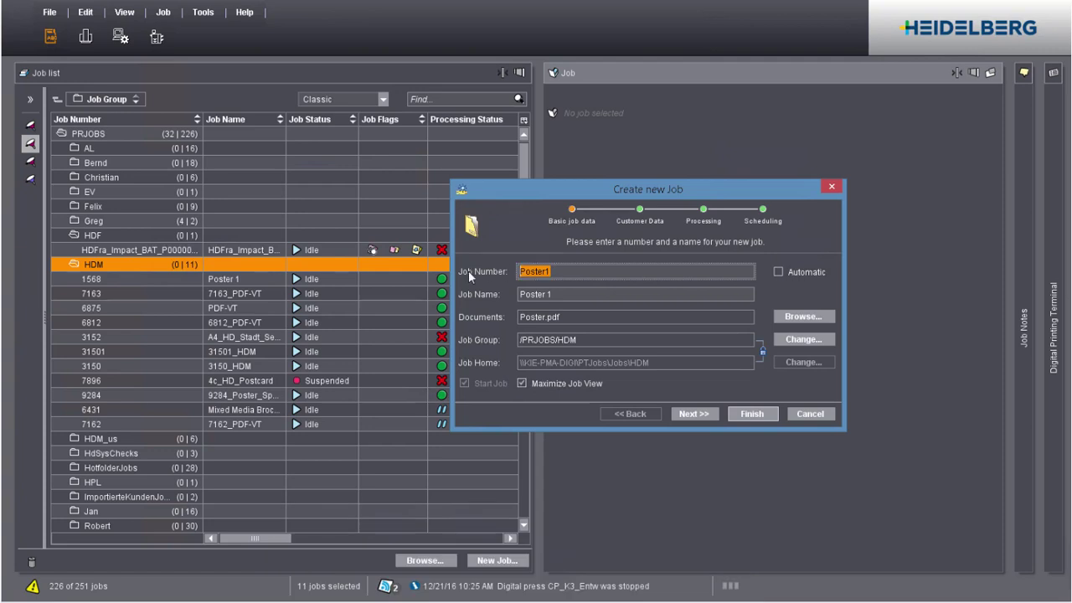
{"action": "type", "text": "2415"}
Step: Advance the Create new Job wizard to its Processing step
{"action": "left_click", "coordinate": [640, 208]}
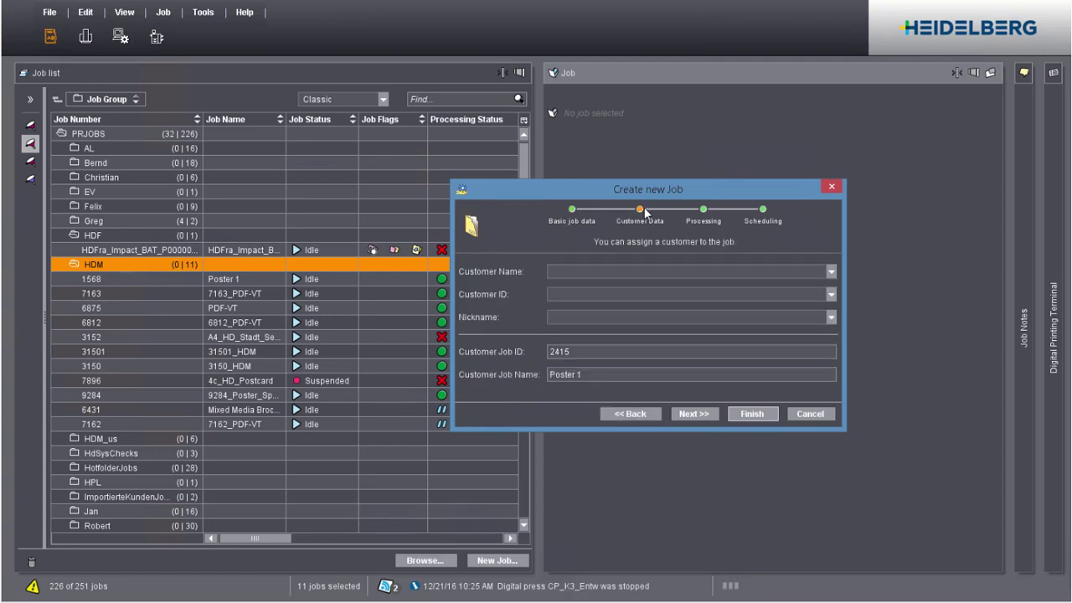
{"action": "left_click", "coordinate": [704, 210]}
{"action": "left_click", "coordinate": [762, 210]}
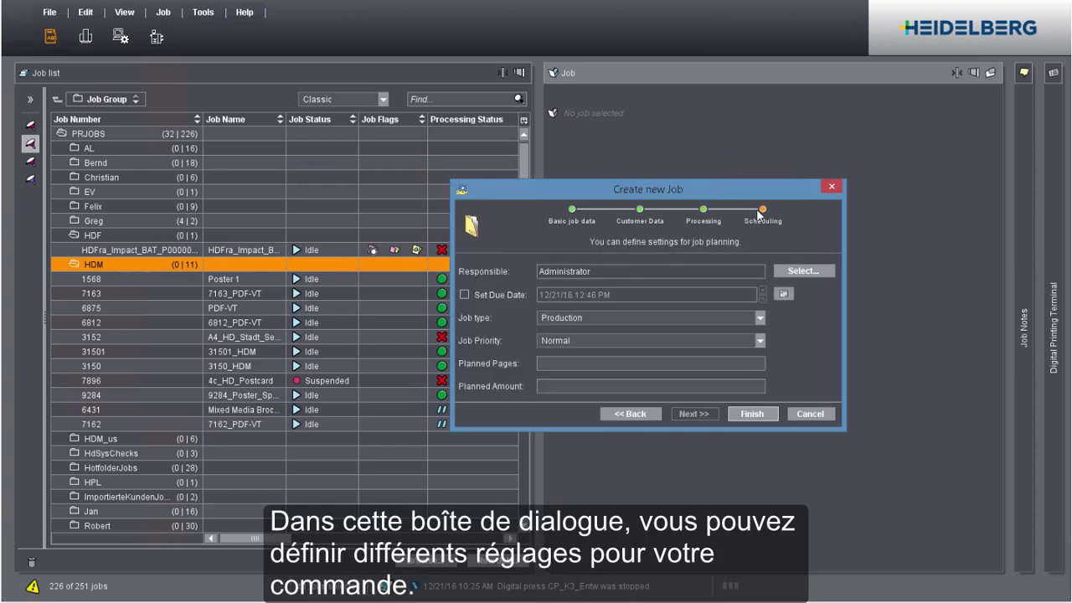
{"action": "left_click", "coordinate": [703, 208]}
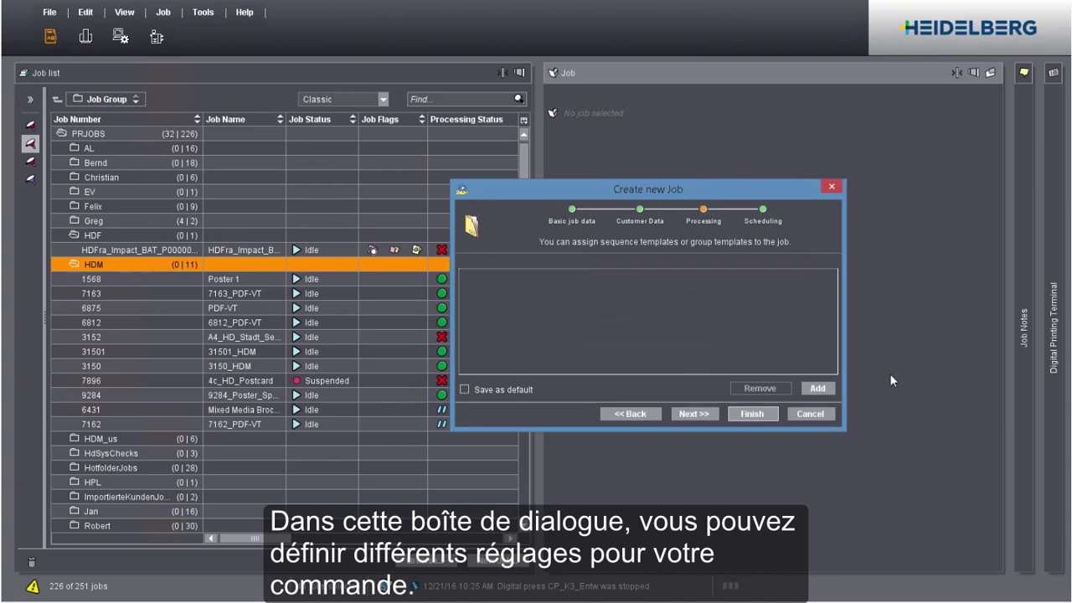
Step: Add the DEMO_Qualify template from Qualify > DEMO and finish creating the job
{"action": "left_click", "coordinate": [816, 387]}
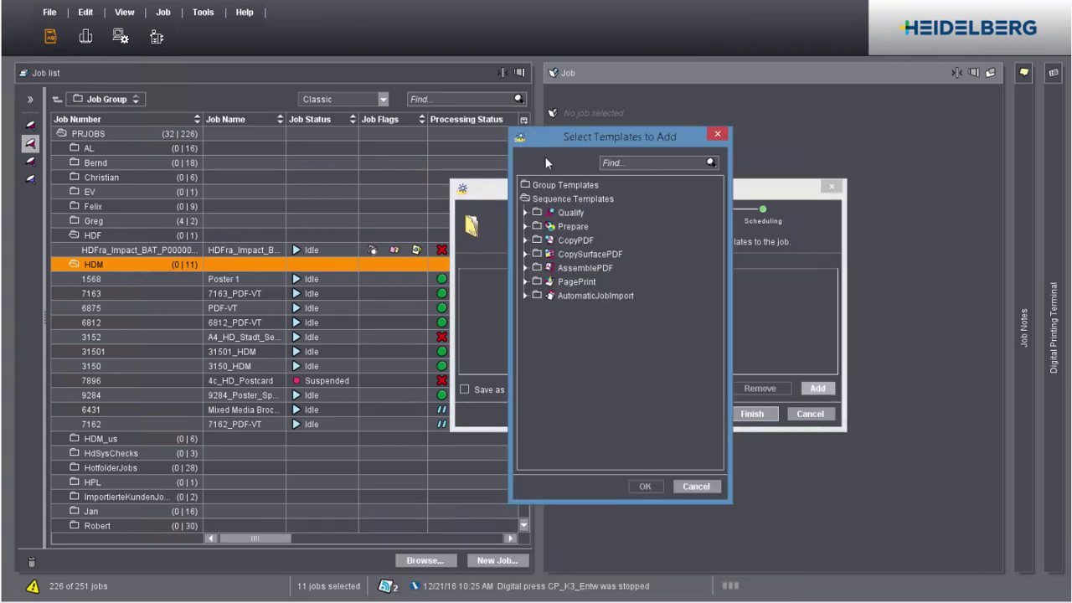
{"action": "left_click", "coordinate": [525, 212]}
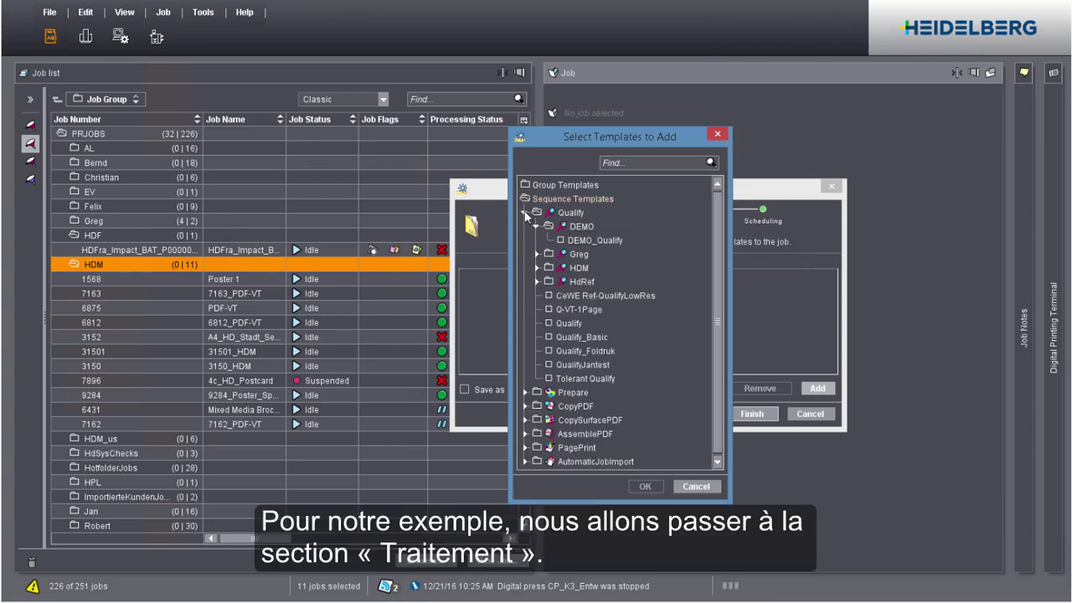
{"action": "left_click", "coordinate": [577, 239]}
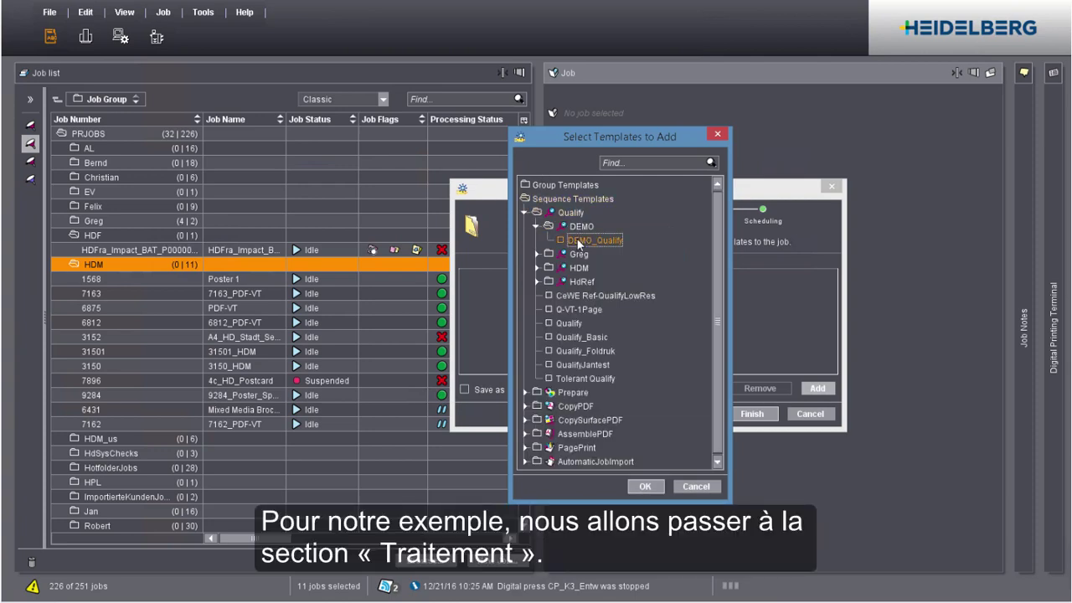
{"action": "left_click", "coordinate": [646, 487]}
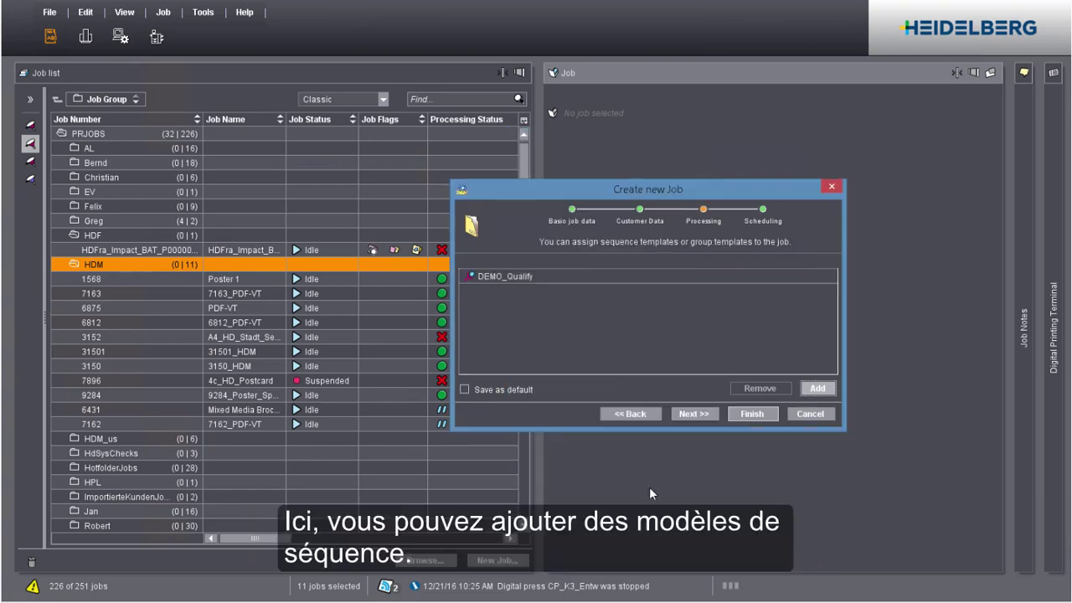
{"action": "left_click", "coordinate": [751, 412]}
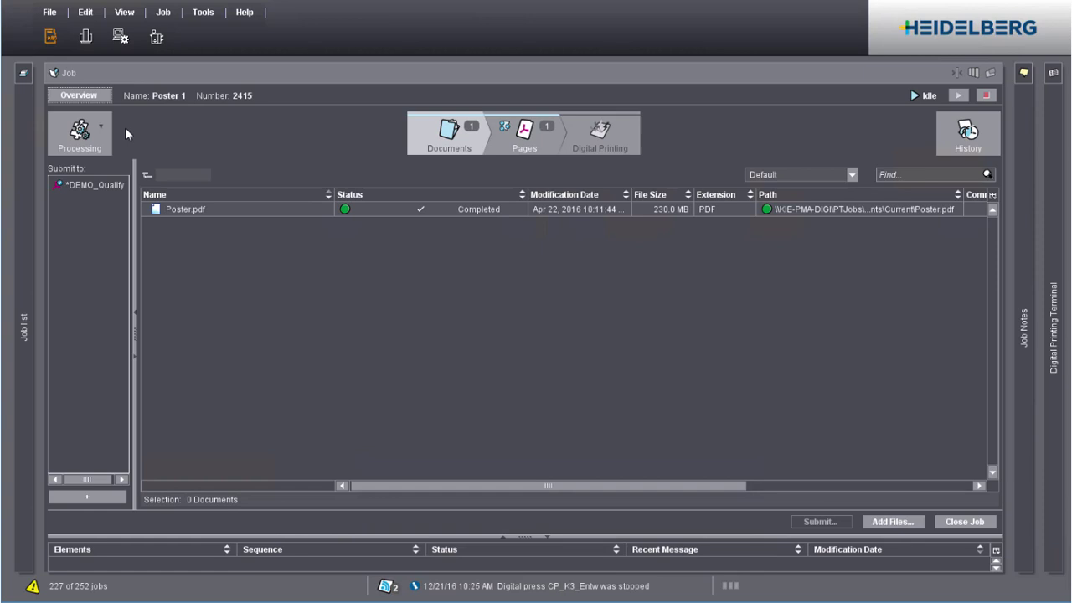
Step: Switch job Poster 1 to its Processing view showing the DEMO_Qualify sequence
{"action": "left_click", "coordinate": [72, 139]}
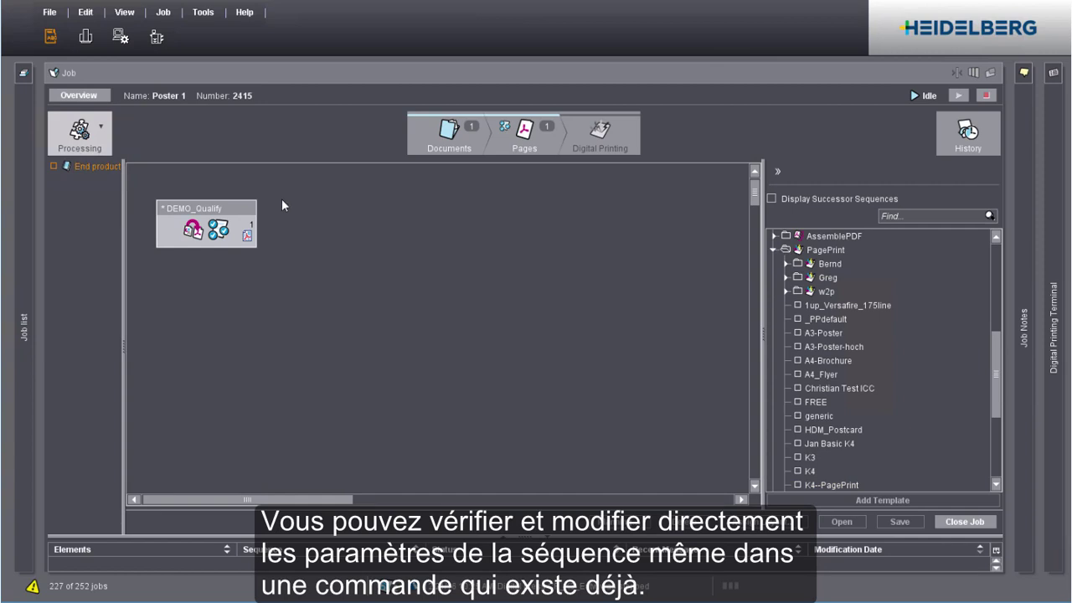
Step: Enable the Split Document step in job 2415's DEMO_Qualify sequence and apply the change
{"action": "left_click", "coordinate": [237, 211]}
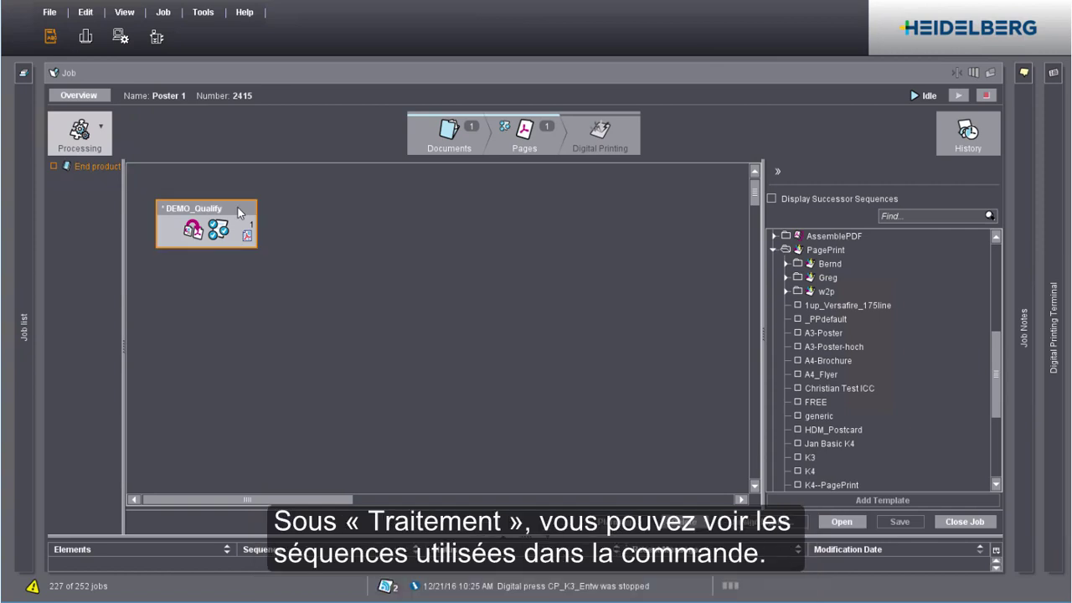
{"action": "double_click", "coordinate": [239, 212]}
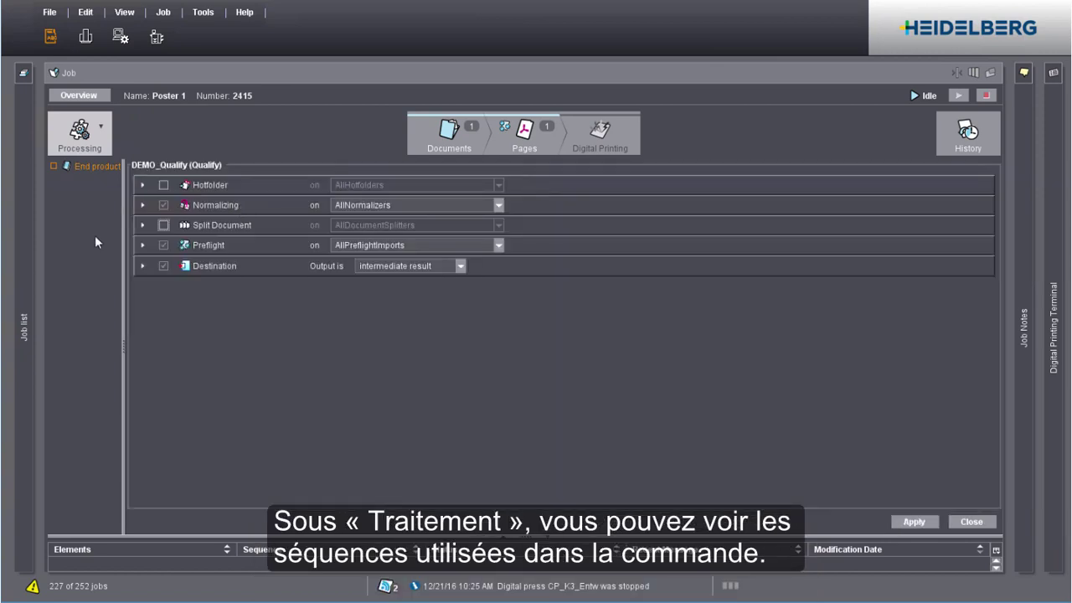
{"action": "left_click", "coordinate": [116, 237]}
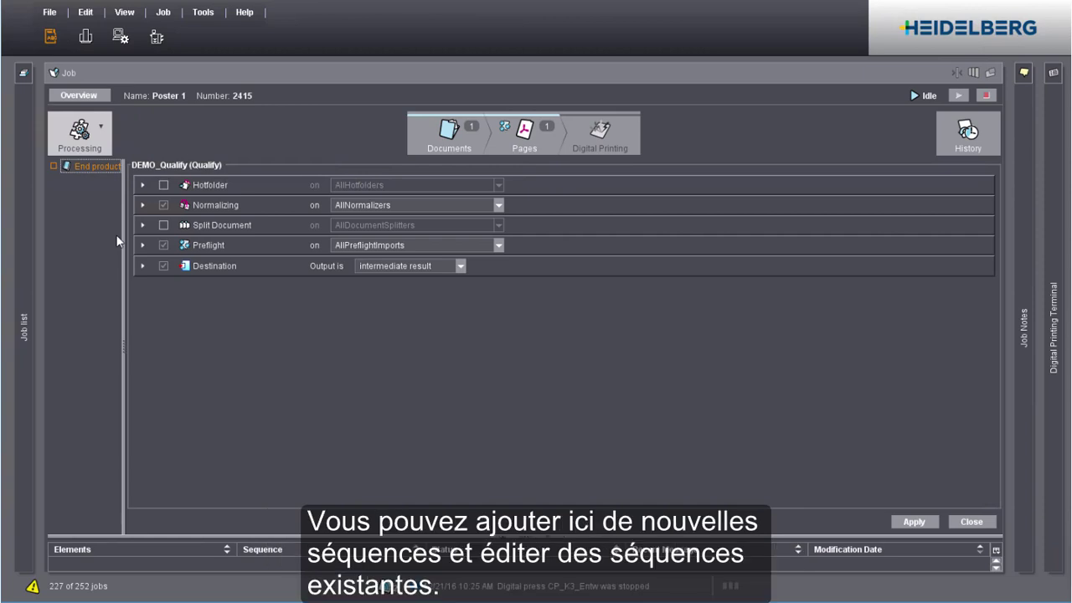
{"action": "left_click", "coordinate": [163, 225]}
{"action": "left_click", "coordinate": [911, 522]}
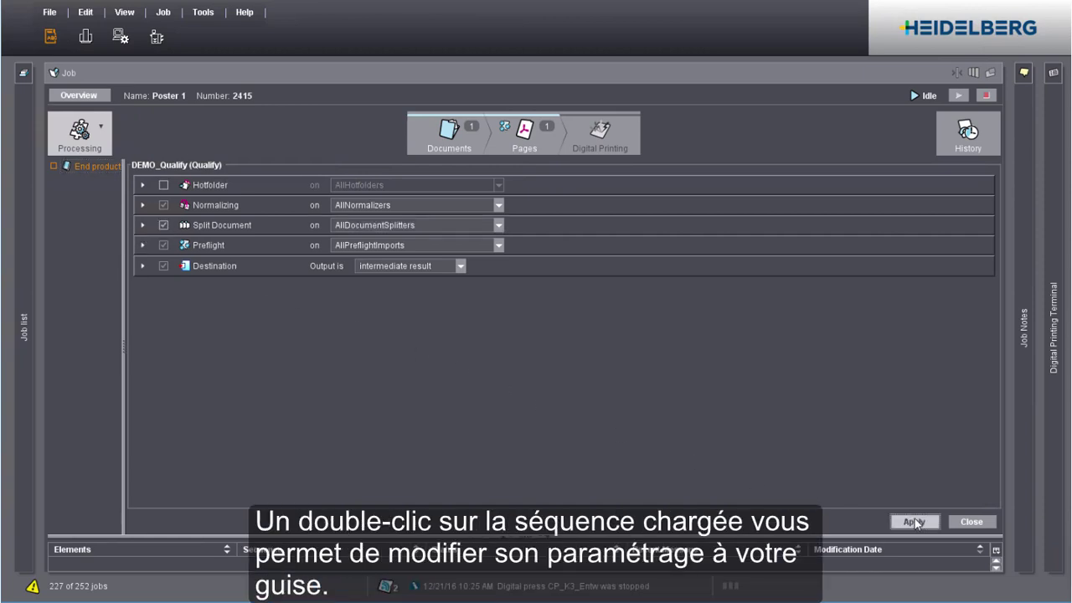
{"action": "left_click", "coordinate": [971, 521]}
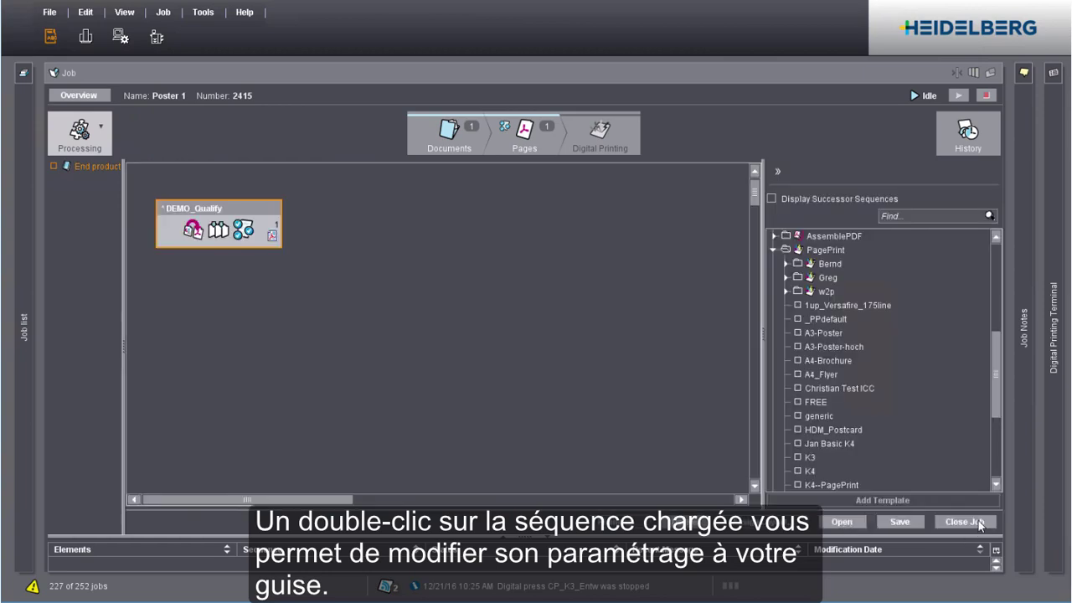
Step: Save the edited sequence as template 'DEMO_Qualify_1' in the DEMO folder
{"action": "right_click", "coordinate": [257, 210]}
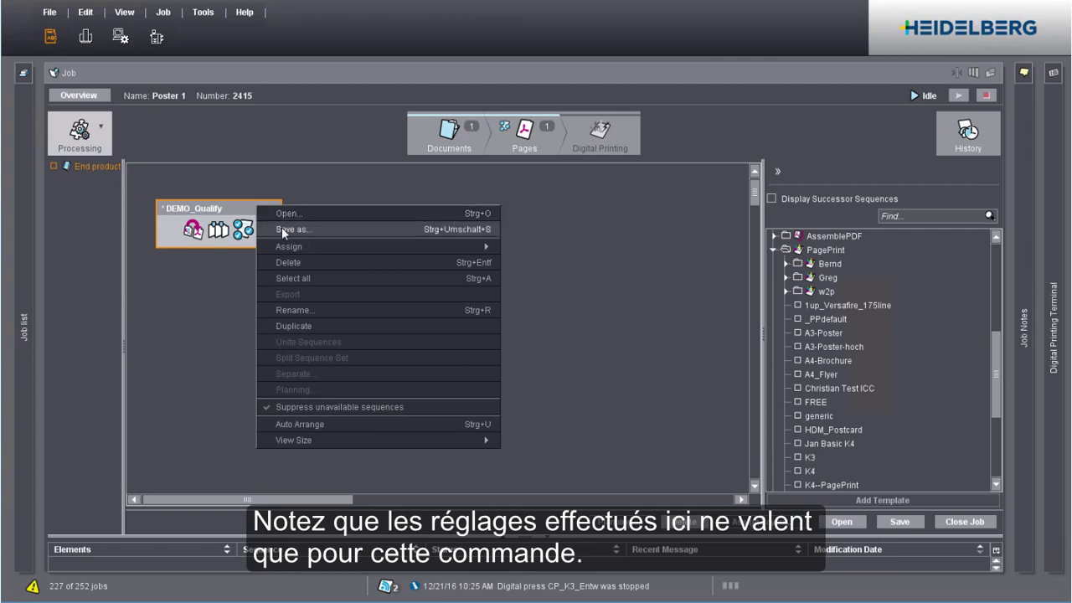
{"action": "left_click", "coordinate": [282, 232]}
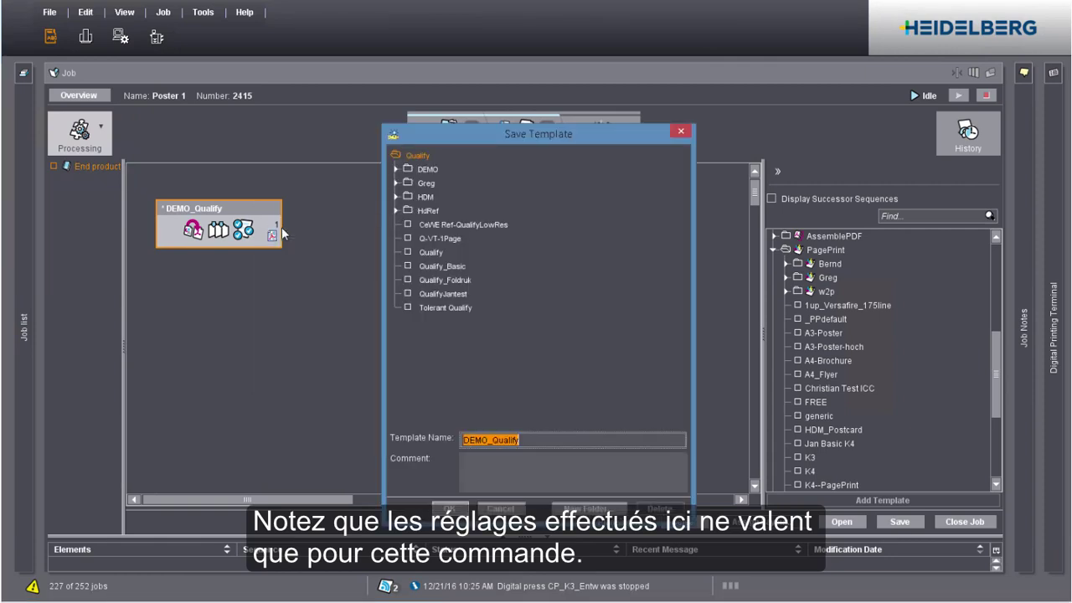
{"action": "left_click", "coordinate": [534, 438]}
{"action": "type", "text": "_"}
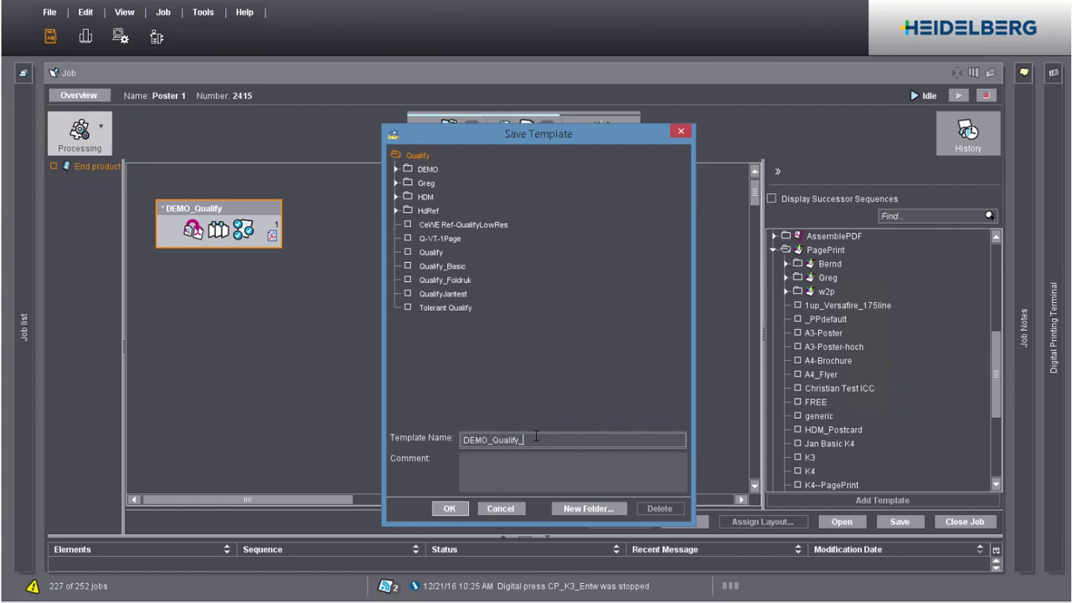
{"action": "type", "text": "1"}
{"action": "left_click", "coordinate": [427, 169]}
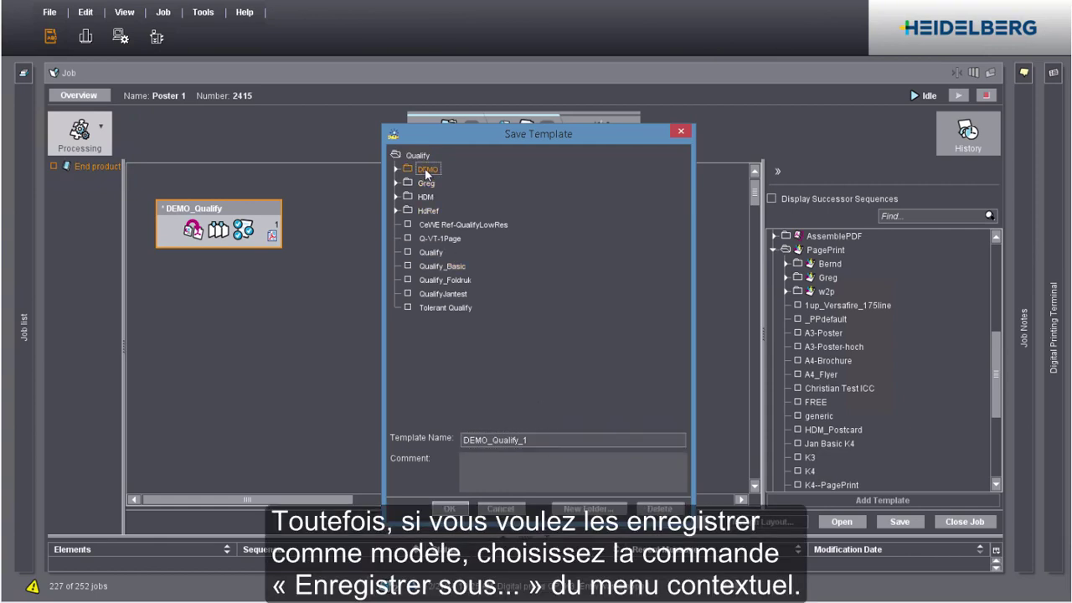
{"action": "left_click", "coordinate": [454, 511]}
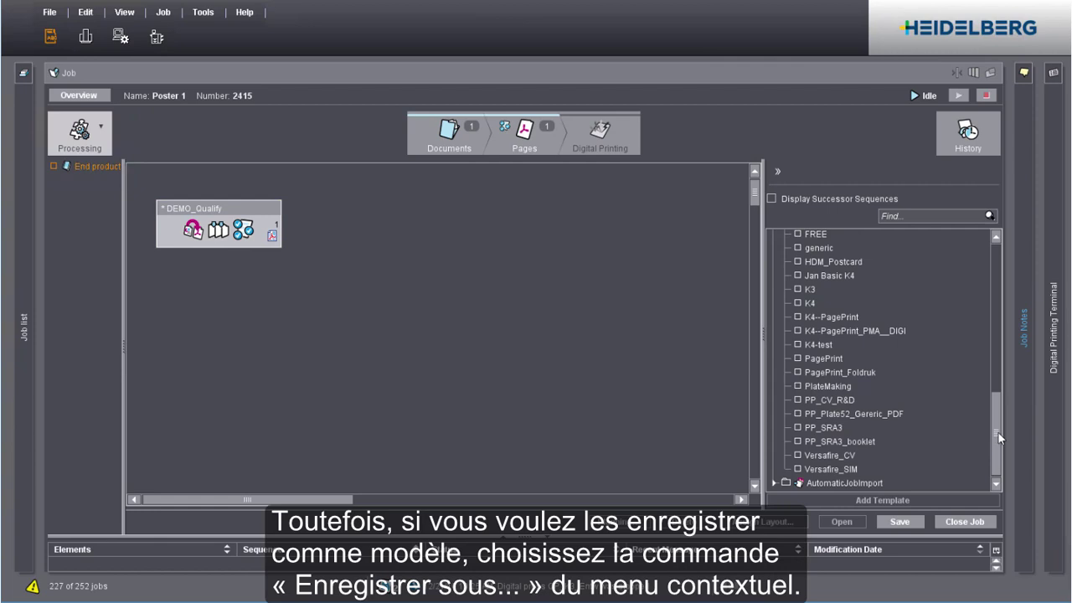
{"action": "scroll", "coordinate": [1001, 328], "scroll_direction": "up", "scroll_amount": 5}
{"action": "left_click_drag", "start_coordinate": [1000, 323], "coordinate": [1000, 242]}
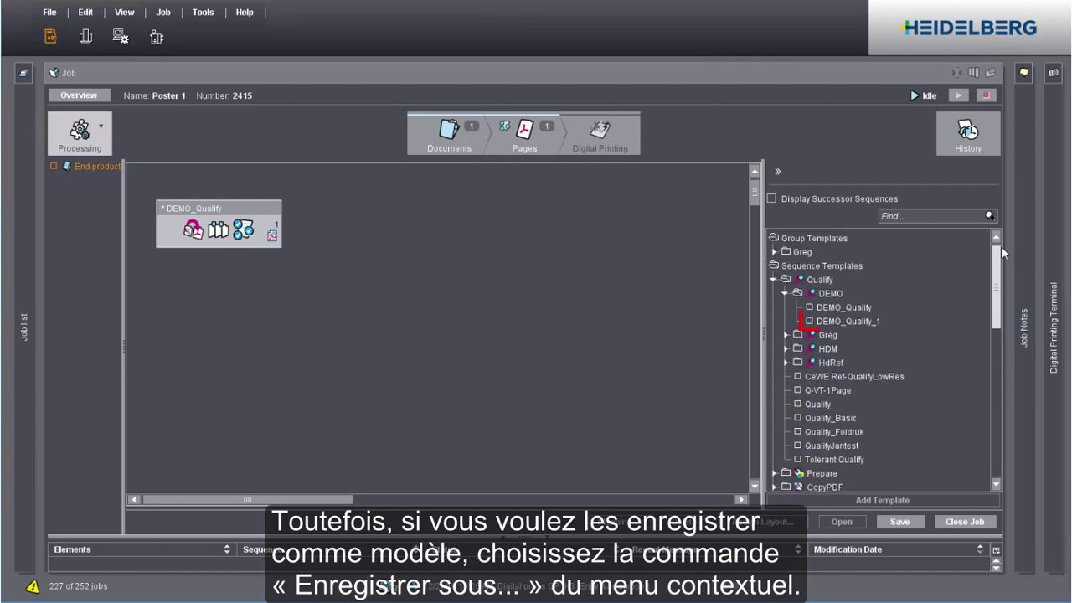